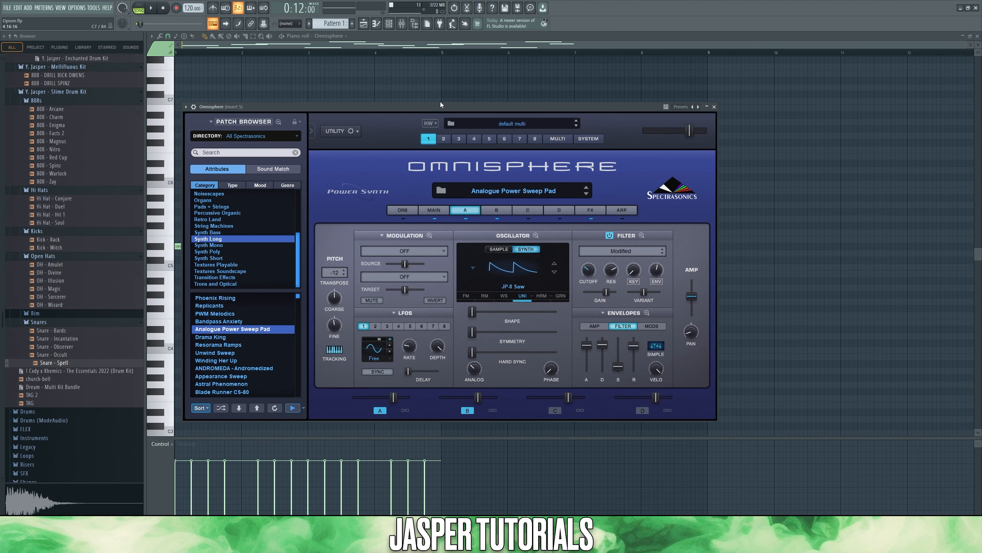
# - Close the Omnisphere window and set the piano roll's scale highlighting to Minor Natural (Aeolian)
pyautogui.click(715, 107)
pyautogui.click(152, 36)
pyautogui.moveTo(185, 75)
pyautogui.moveTo(251, 187)
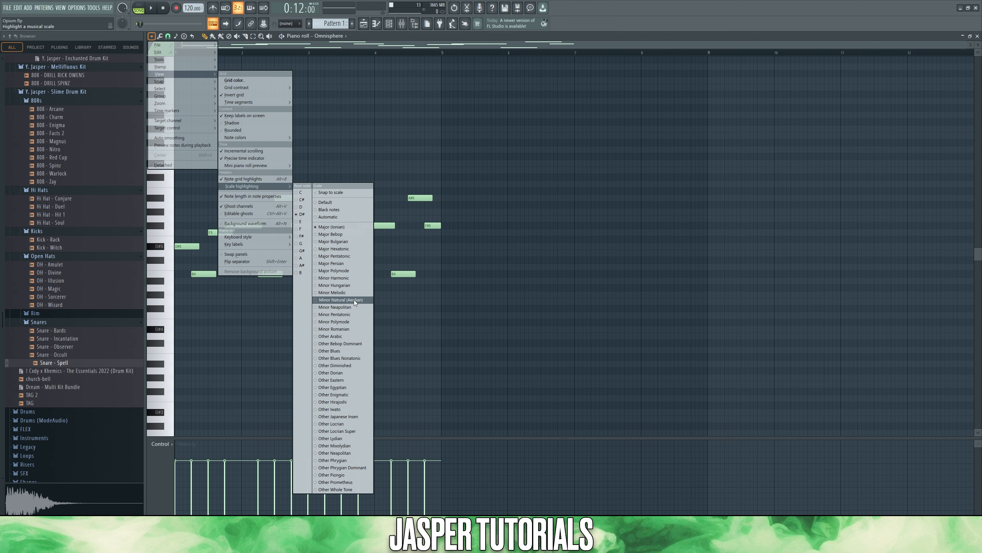
pyautogui.click(354, 300)
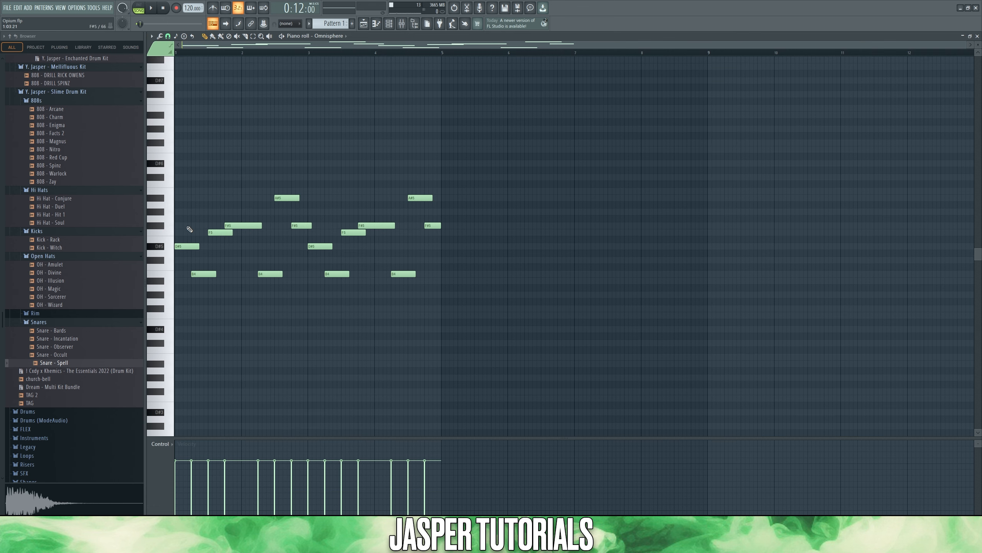
# - Select the F and F# notes of the Omnisphere melody and play back Pattern 1 on its own
pyautogui.moveTo(190, 229); pyautogui.dragTo(450, 241)
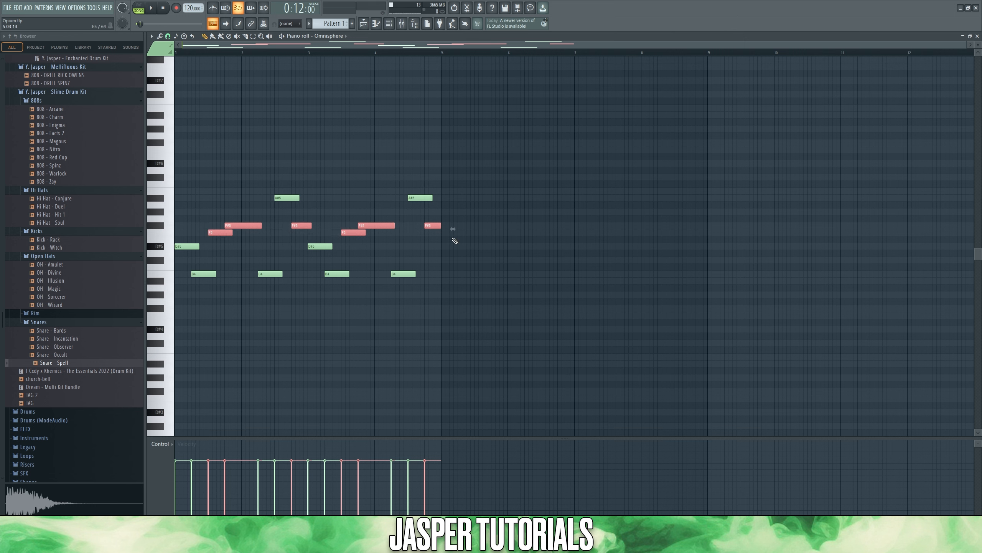
pyautogui.press('F6')
pyautogui.click(346, 262)
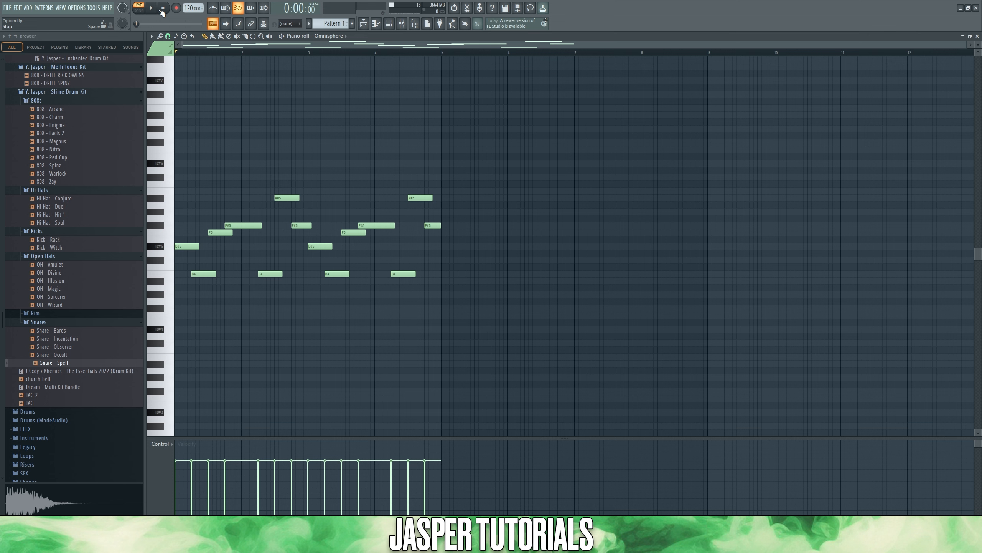
pyautogui.press('space')
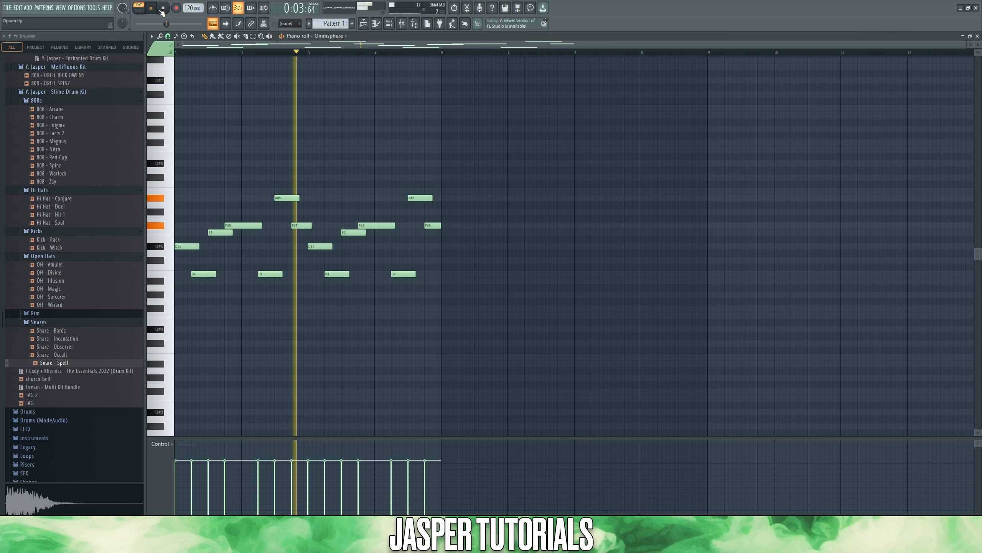
pyautogui.click(163, 8)
# - Render Pattern 1 as an audio clip
pyautogui.click(332, 24)
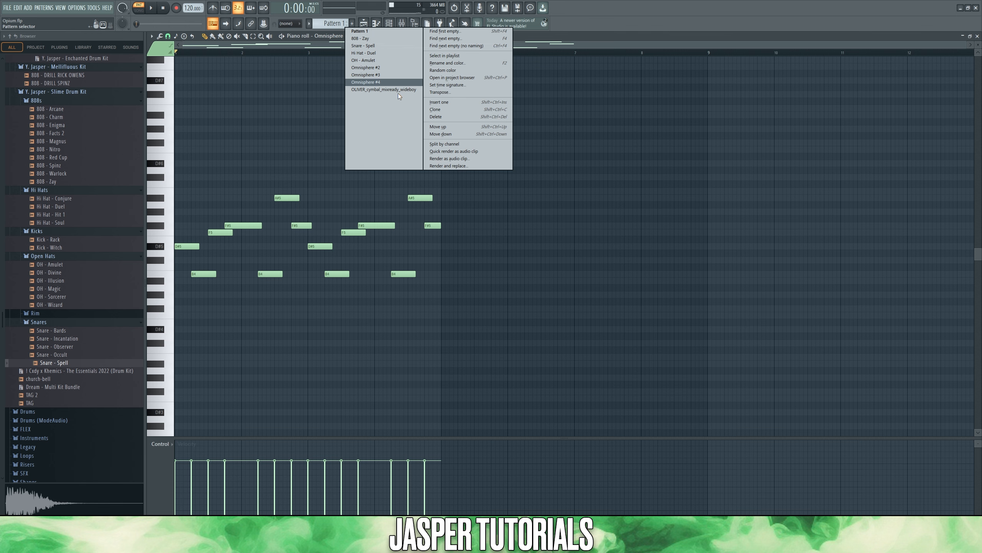
pyautogui.click(454, 159)
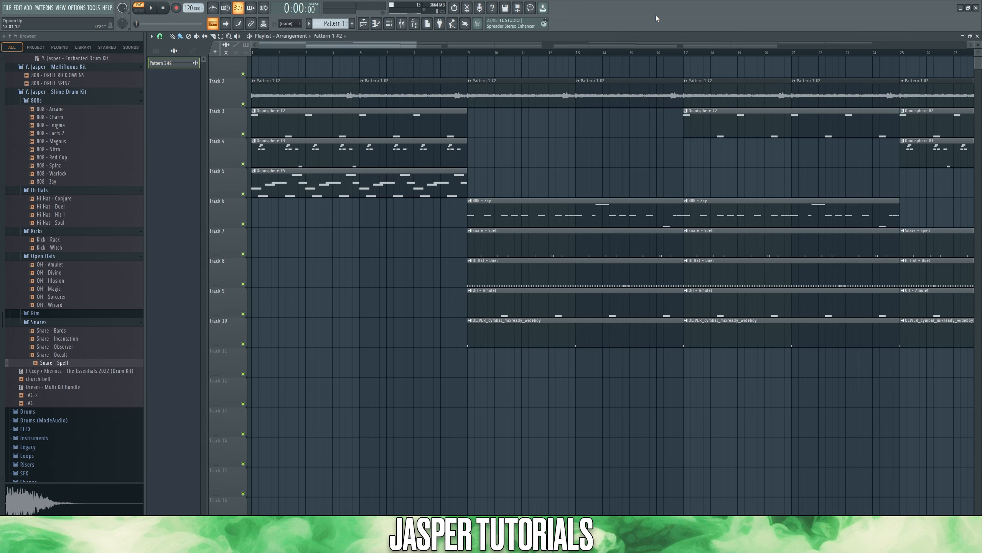
# - View the Omnisphere #2, #3 and #4 patterns in the piano roll and play each one
pyautogui.doubleClick(365, 112)
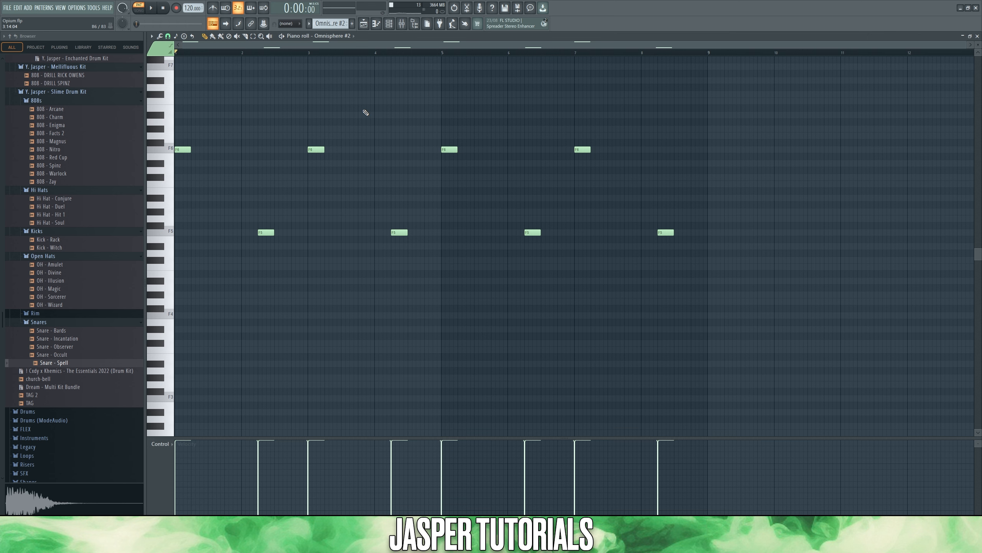
pyautogui.press('space')
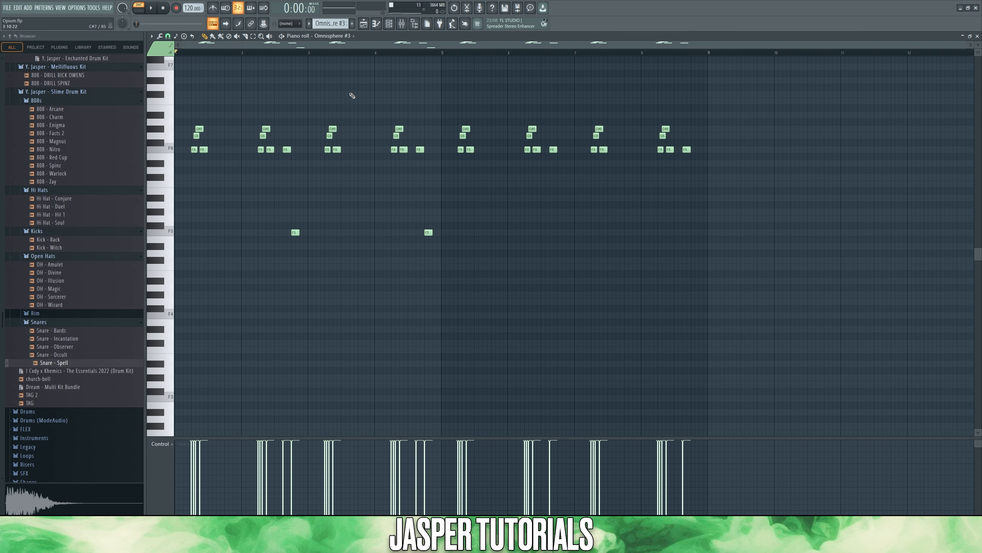
pyautogui.press('space')
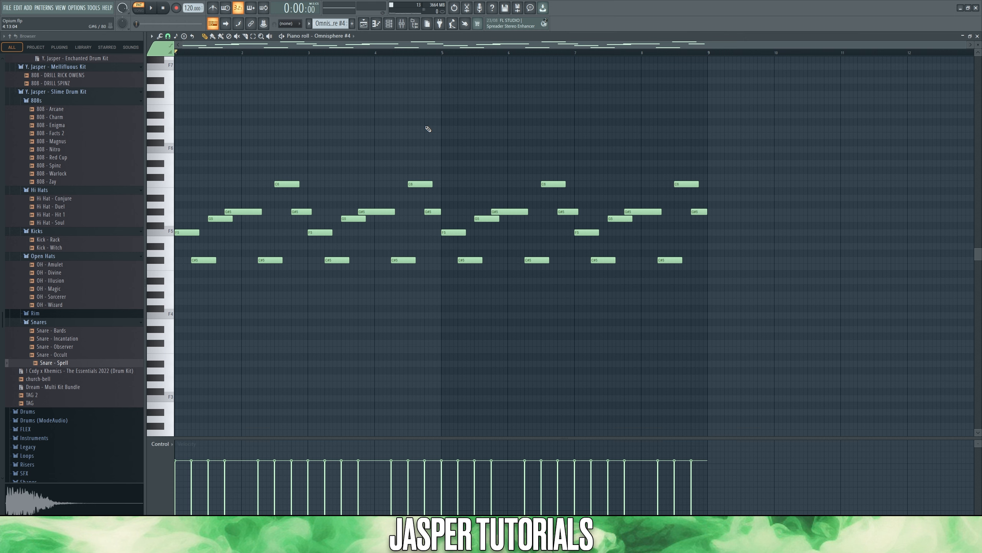
pyautogui.press('space')
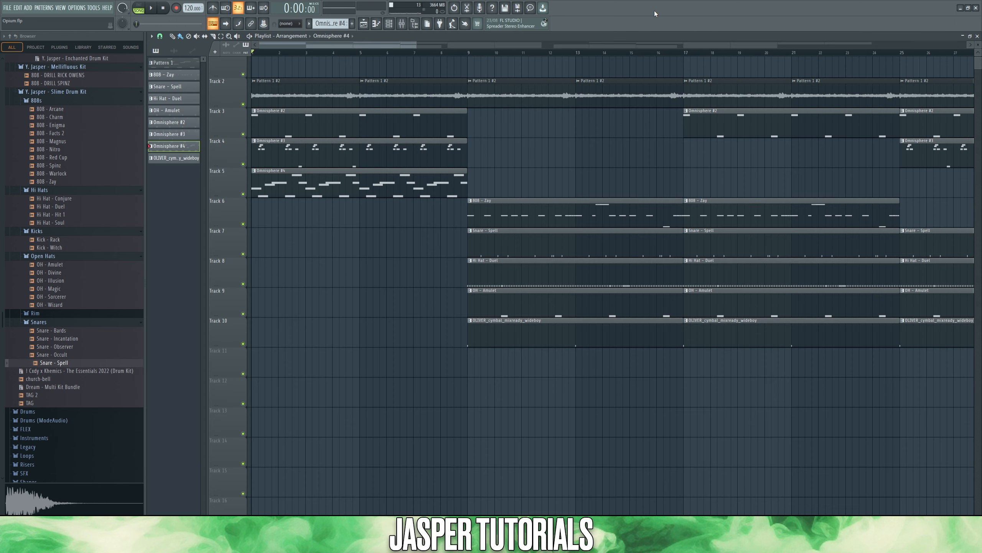
# - Play the intro of the arrangement in the playlist to hear the melody layers together
pyautogui.press('space')
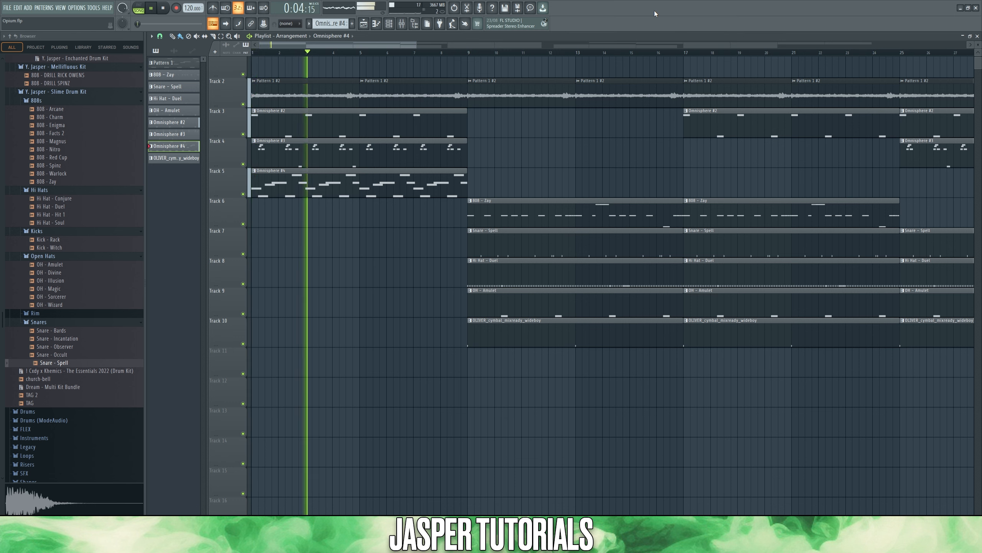
pyautogui.press('space')
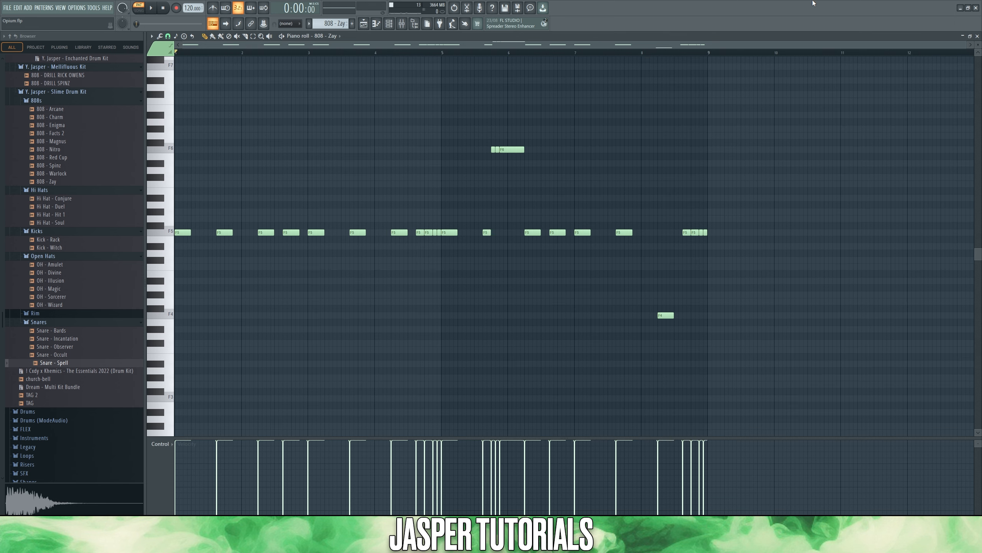
# - Play the 808 - Zay pattern and inspect the Fruity soft clipper on the mixer's master track
pyautogui.press('space')
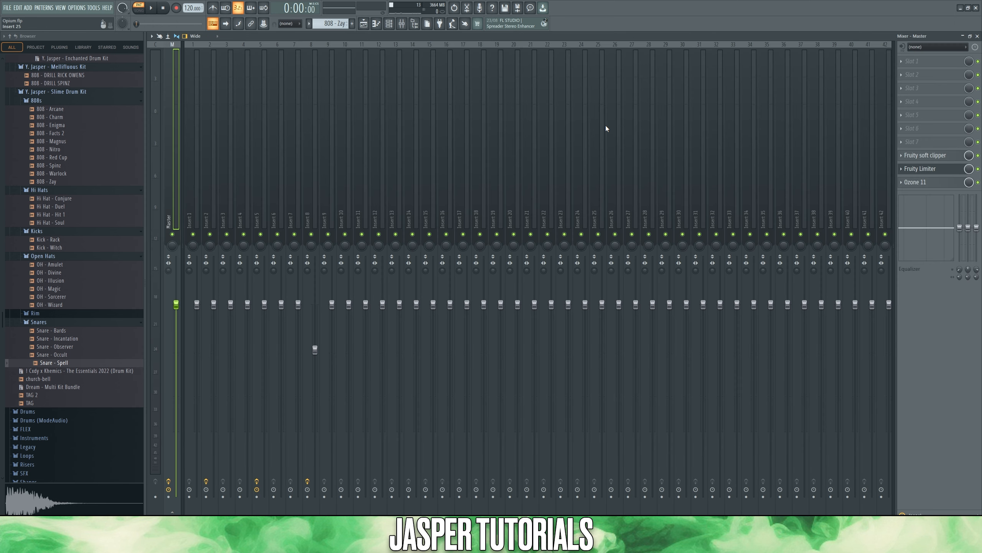
pyautogui.click(940, 157)
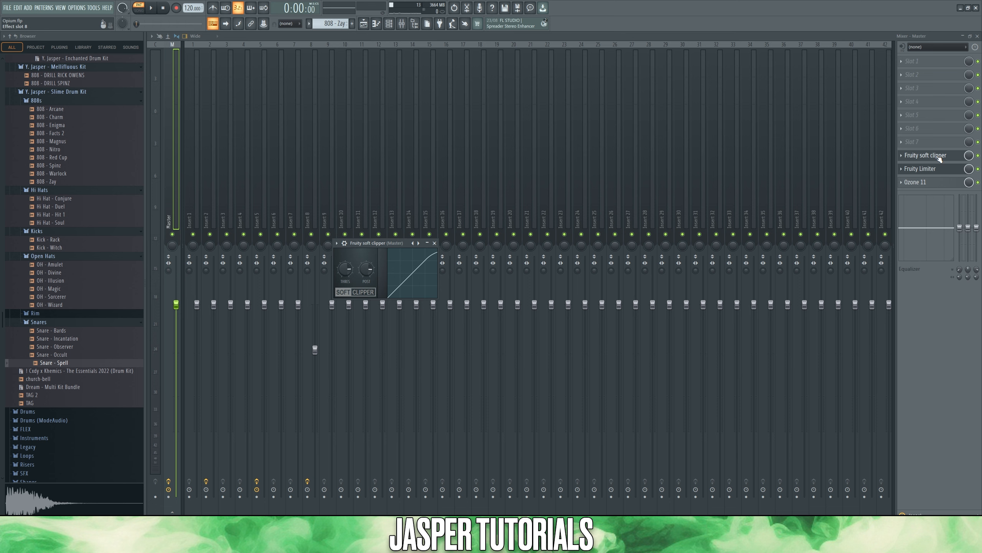
pyautogui.click(282, 196)
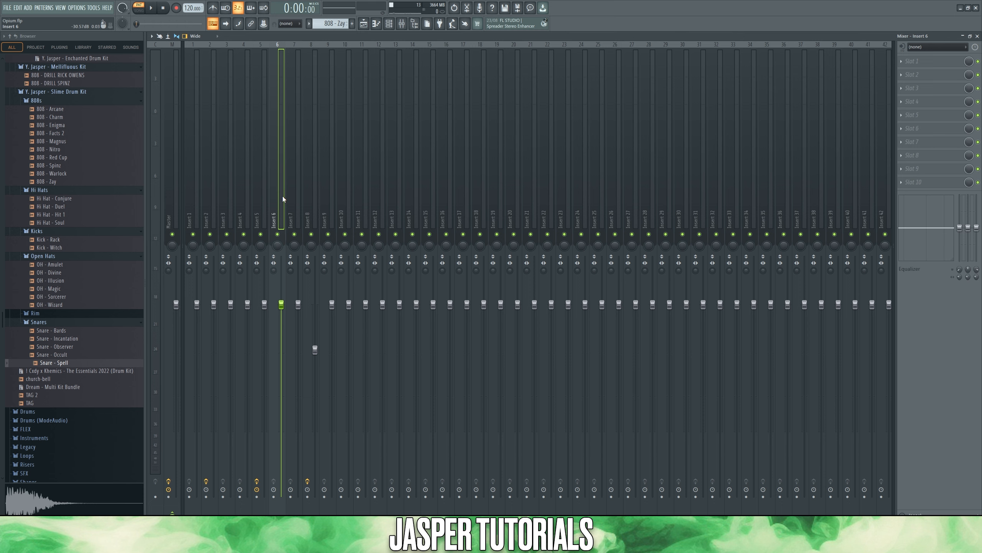
pyautogui.press('space')
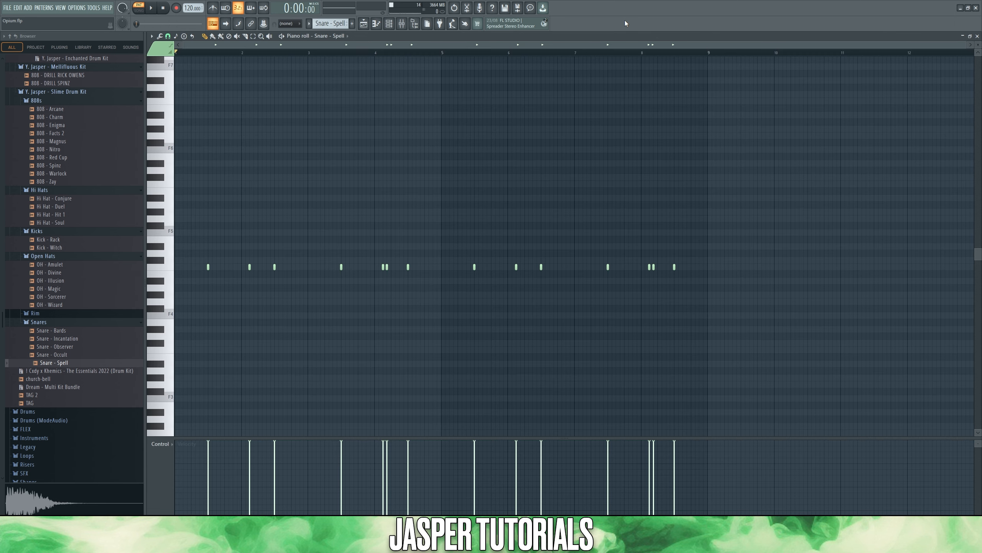
# - Box-select the first few hits of the Snare - Spell pattern, clear the selection and play the pattern
pyautogui.moveTo(224, 240); pyautogui.dragTo(206, 271)
pyautogui.moveTo(288, 254); pyautogui.dragTo(236, 290)
pyautogui.click(308, 318)
pyautogui.press('space')
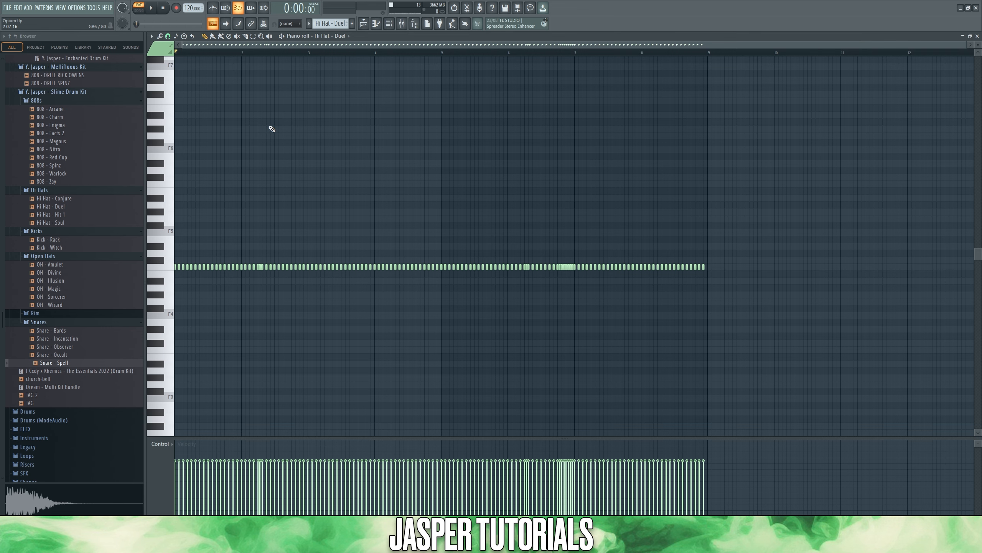
# - Examine the note rolls in the Hi Hat - Duel pattern up close and play the pattern
pyautogui.scroll(3, 235, 322)
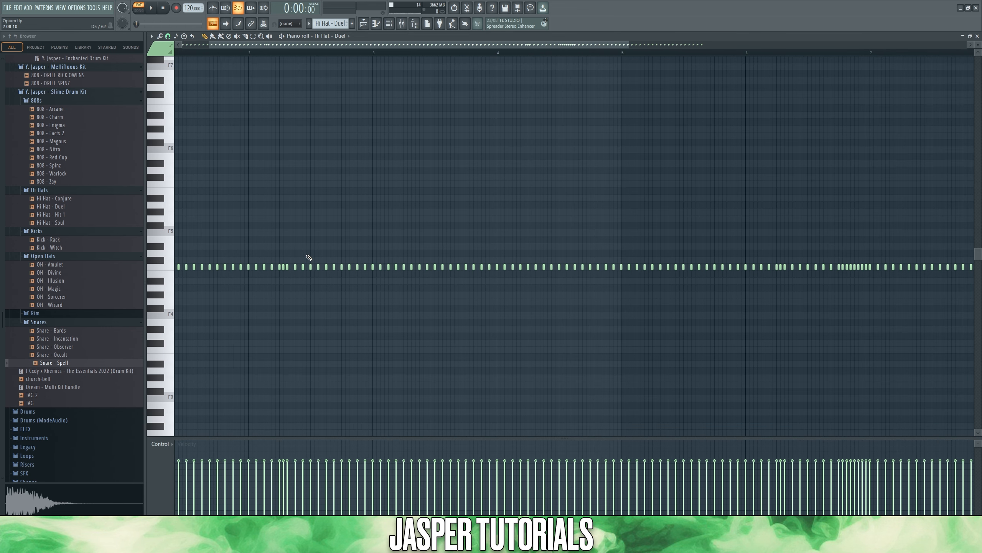
pyautogui.scroll(-3, 298, 336)
pyautogui.press('space')
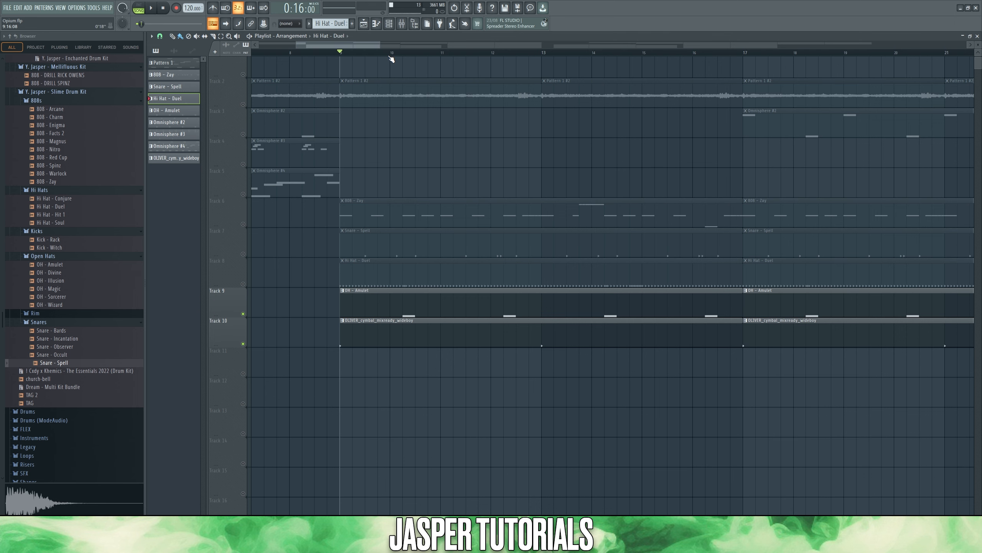
# - Play the open hat and cymbal tracks on their own, and play the 808 and all drum tracks together
pyautogui.press('space')
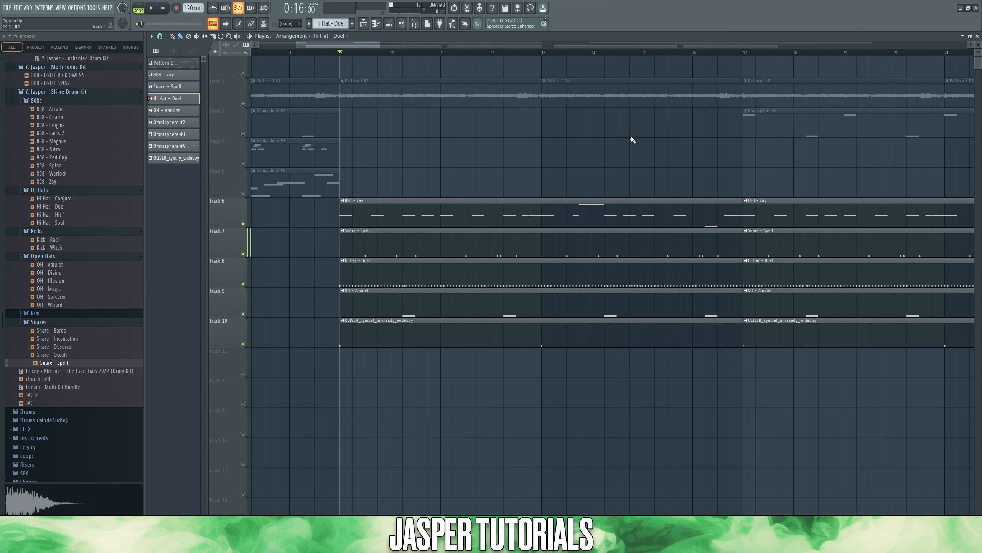
pyautogui.press('space')
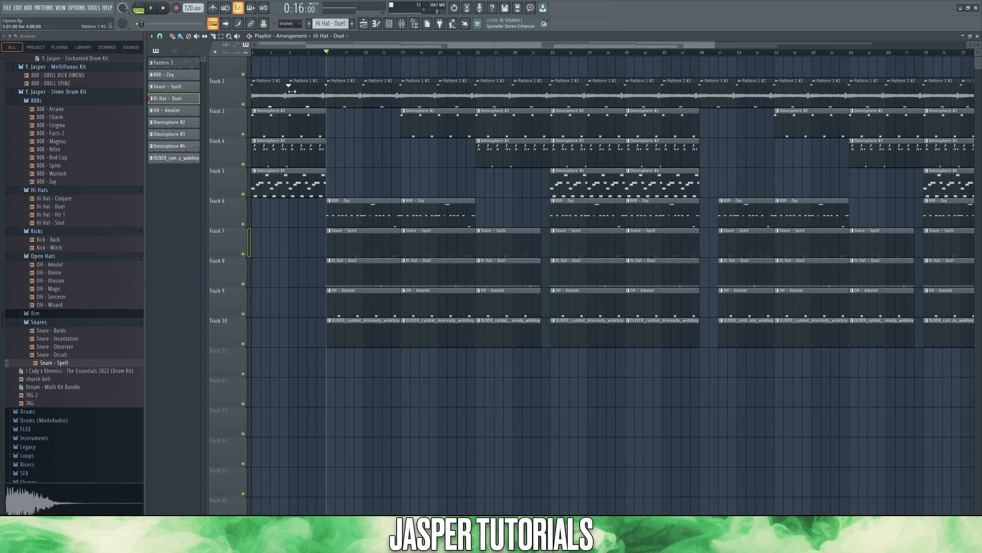
# - Review the arrangement by selecting the intro melodies, first drum section, returning melodies and full section in turn, and play the song from bar 5
pyautogui.moveTo(303, 68); pyautogui.dragTo(260, 217)
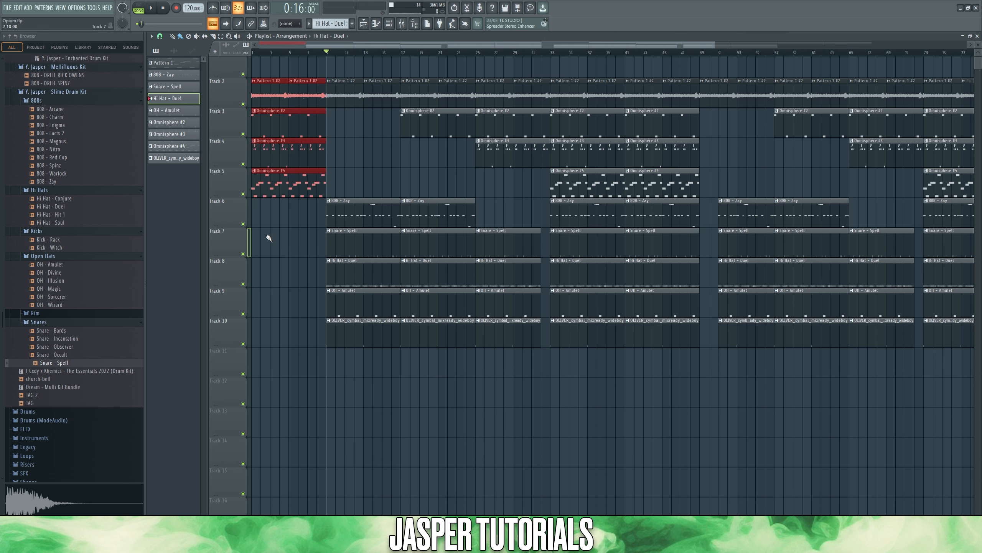
pyautogui.moveTo(329, 374); pyautogui.dragTo(394, 198)
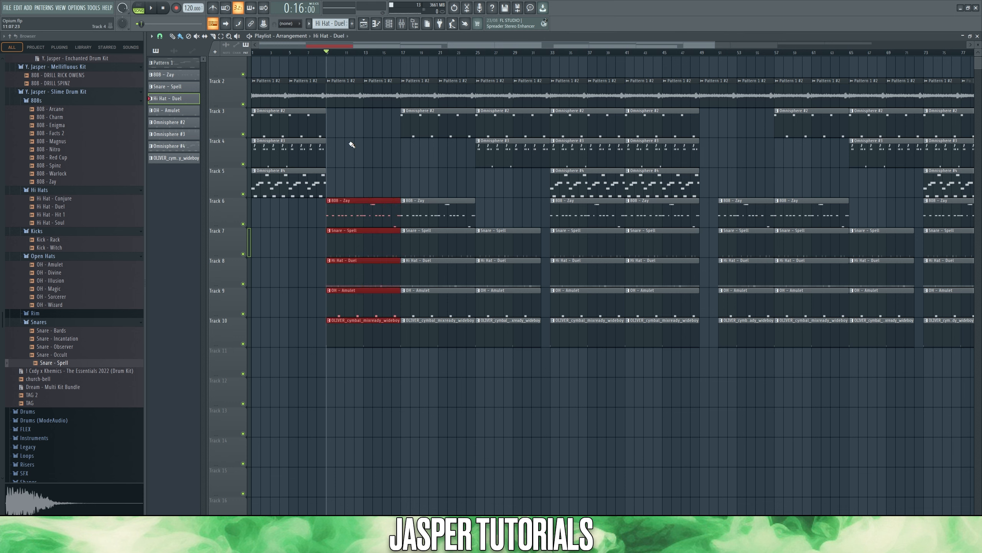
pyautogui.moveTo(352, 79); pyautogui.dragTo(547, 197)
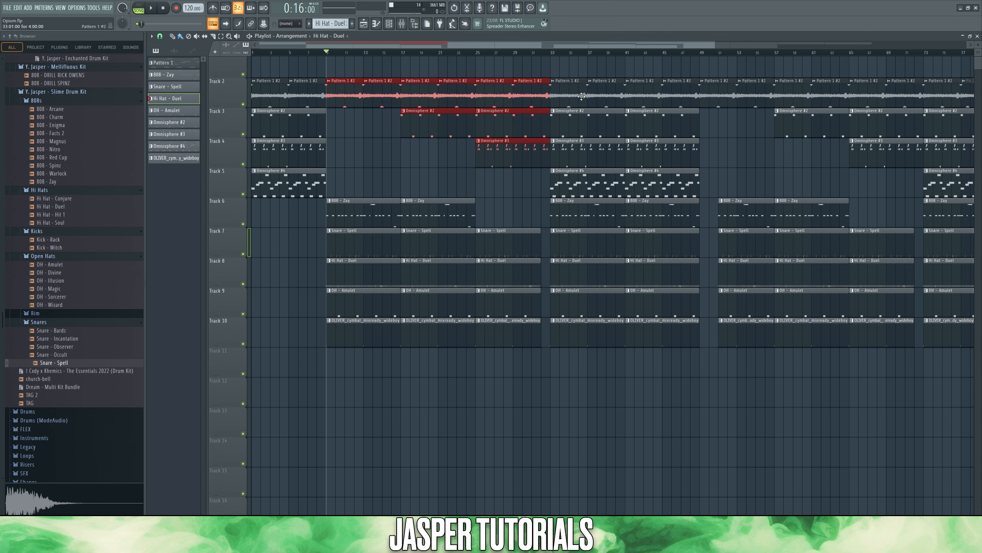
pyautogui.moveTo(579, 80); pyautogui.dragTo(697, 318)
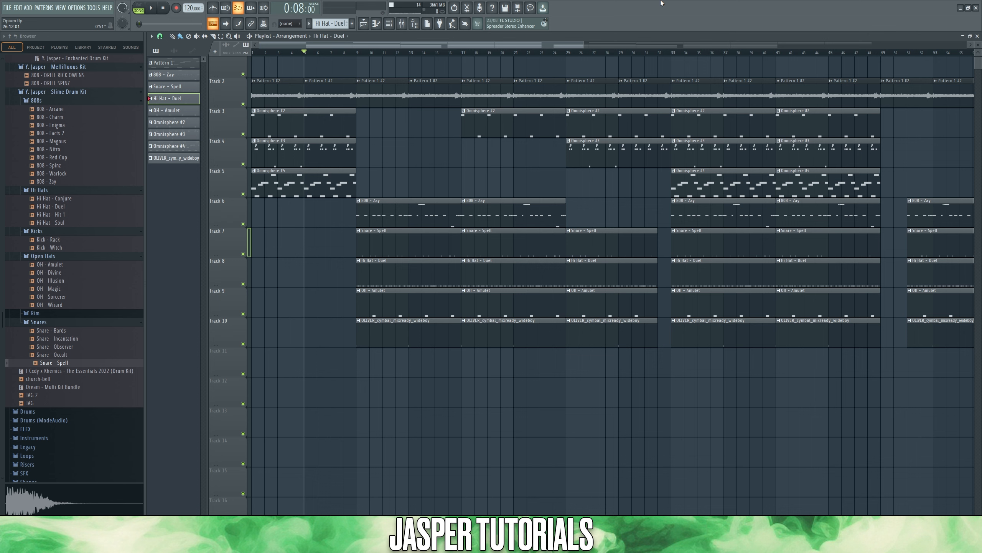
pyautogui.press('space')
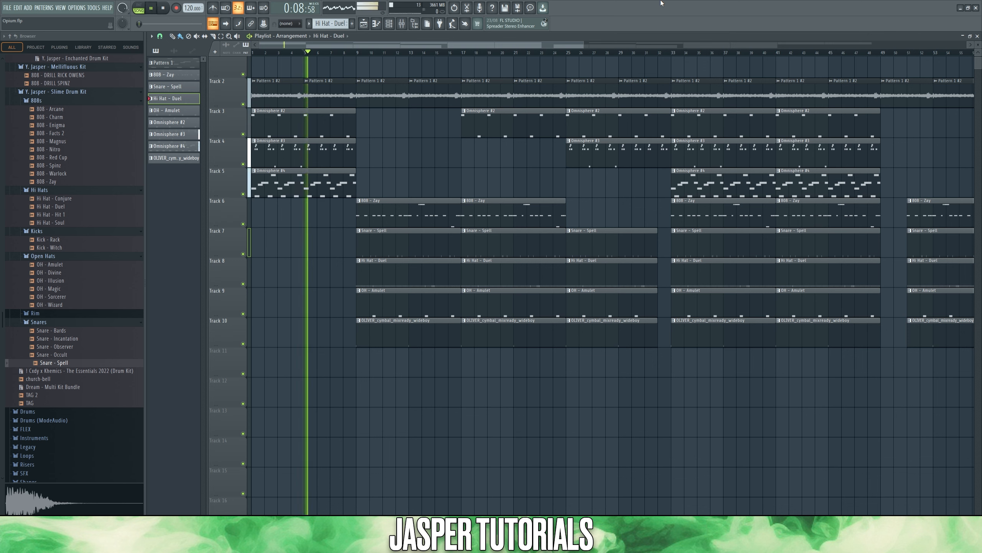